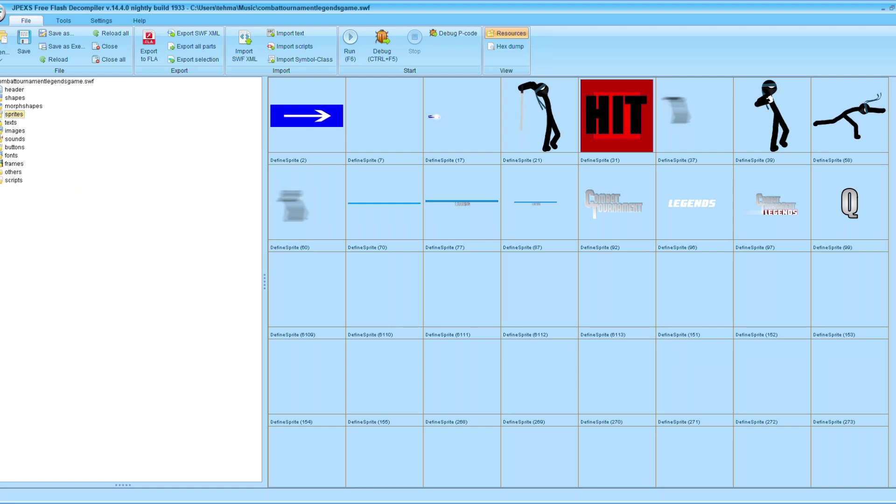
Expand the SWF's frames node and frame 24 to list its RemoveObject2 and PlaceObject2 tags
double_click(13, 163)
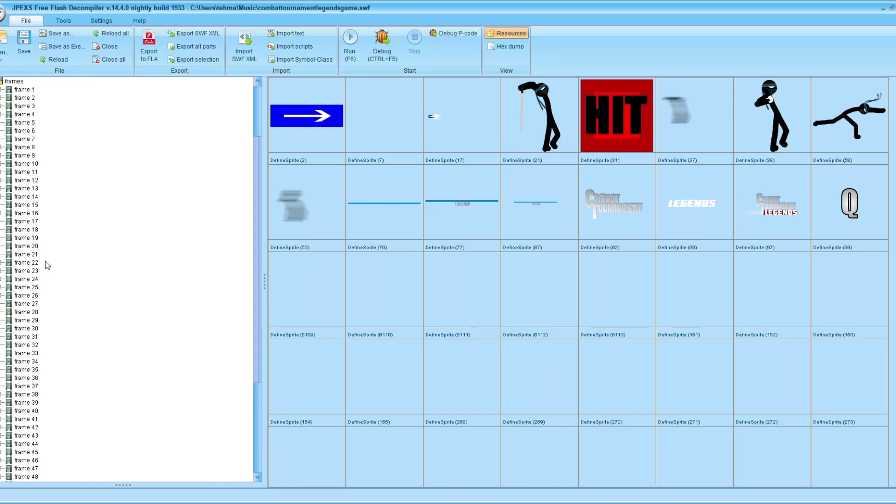
click(1, 279)
Select PlaceObject2 (1820) at depth 711 (E3) to show its preview and properties
scroll(108, 271, down, 8)
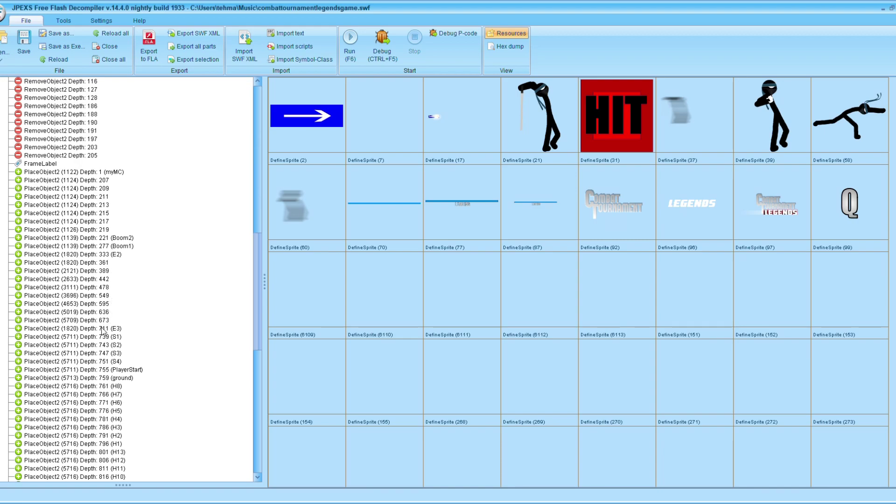
click(104, 329)
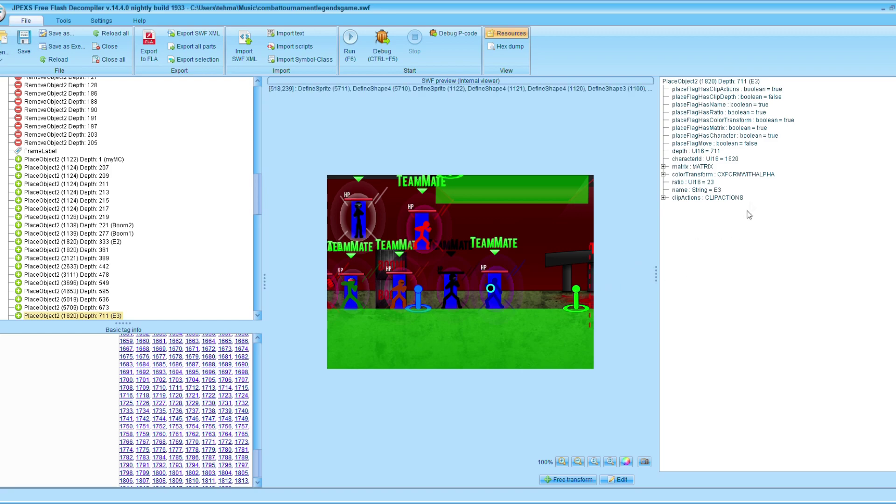
Expand E3's colorTransform and start editing the redMultTerm value
click(664, 175)
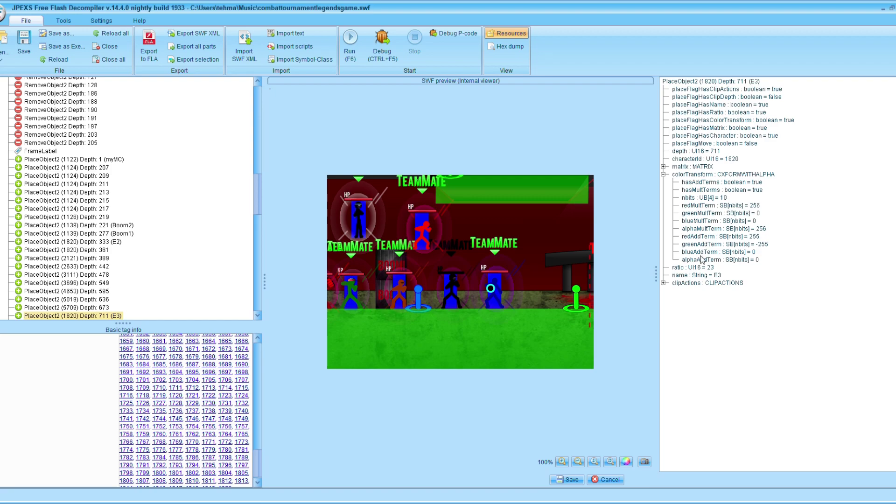
click(760, 207)
Set E3's redMultTerm to 0 and greenMultTerm to 256
text(0)
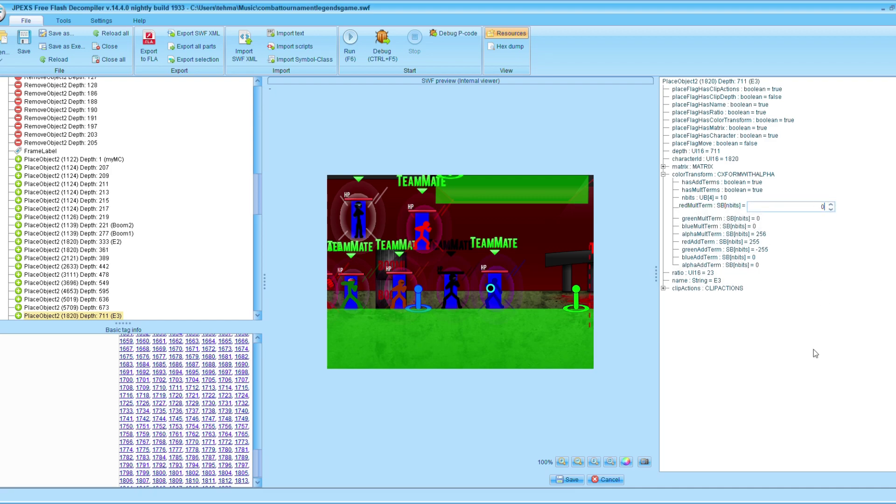
key(Return)
click(764, 215)
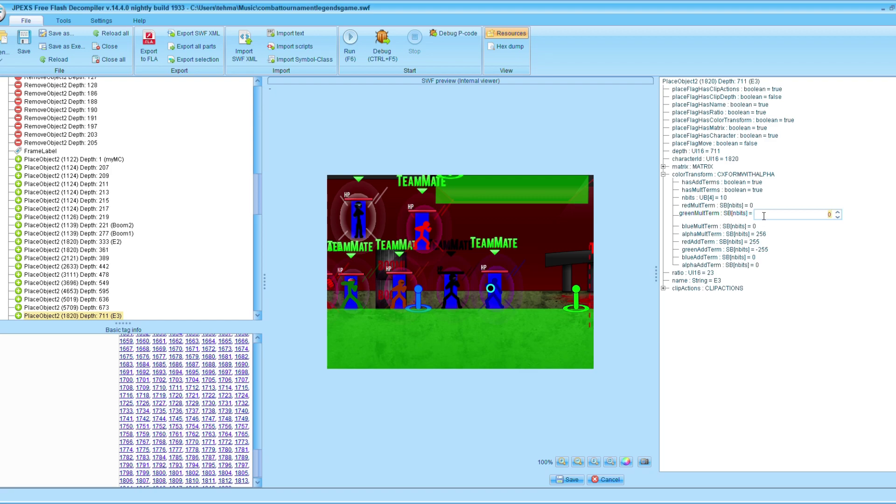
text(256)
key(Return)
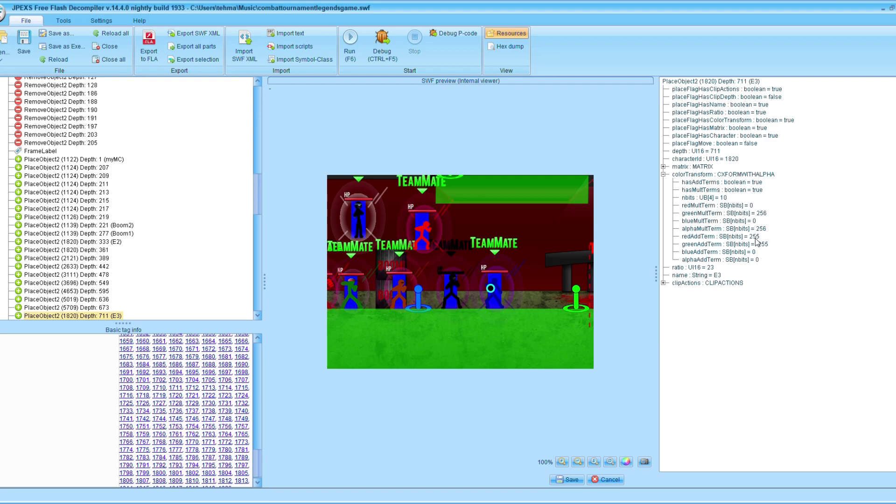
Set E3's redAddTerm to 0 and greenAddTerm to 255
click(759, 237)
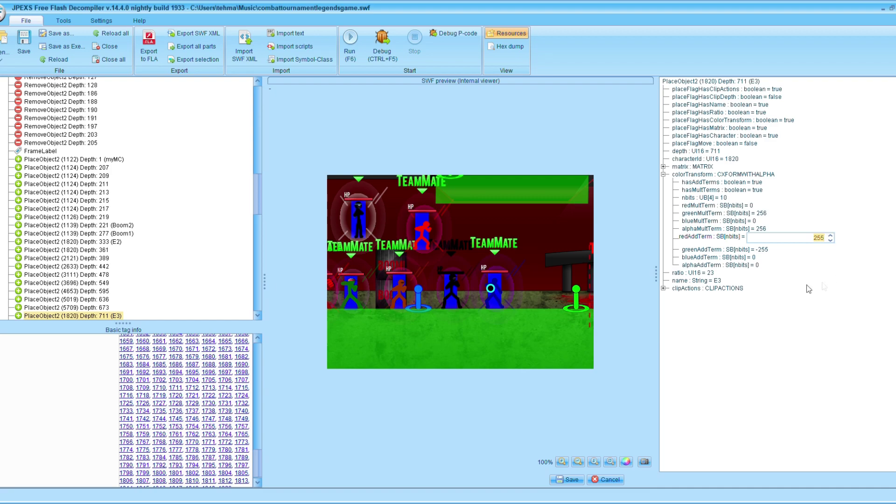
text(0)
key(Return)
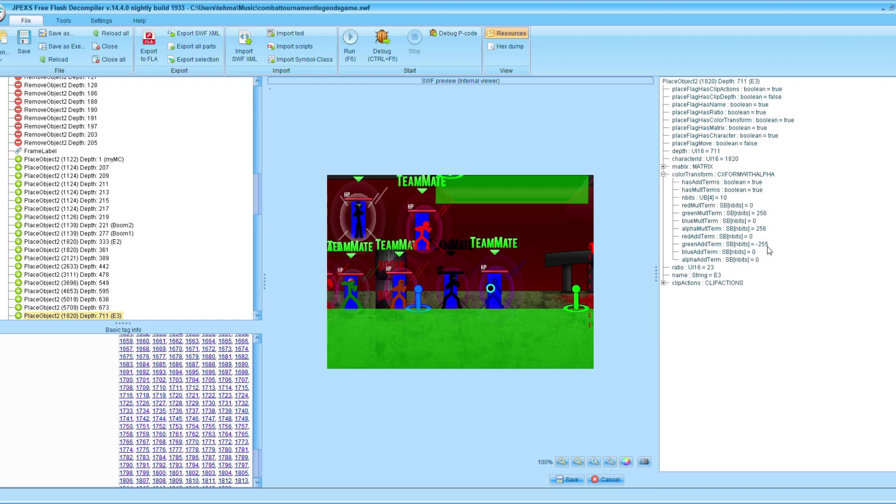
click(767, 248)
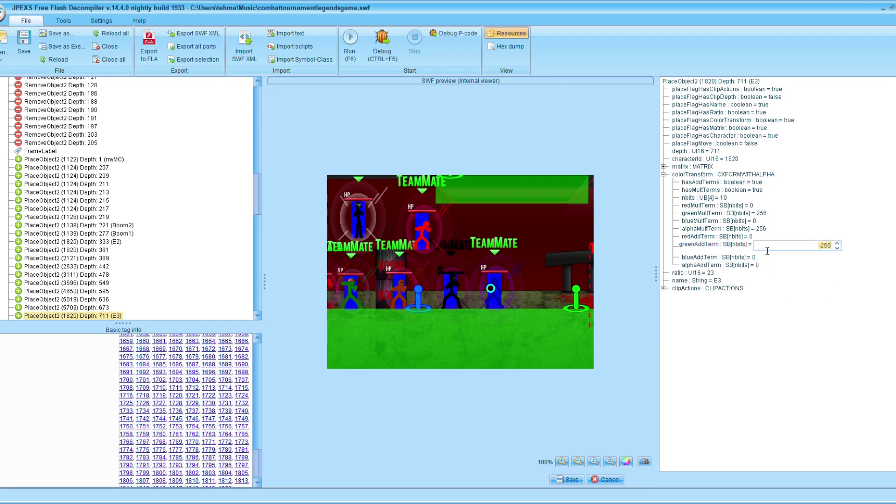
text(2)
key(Return)
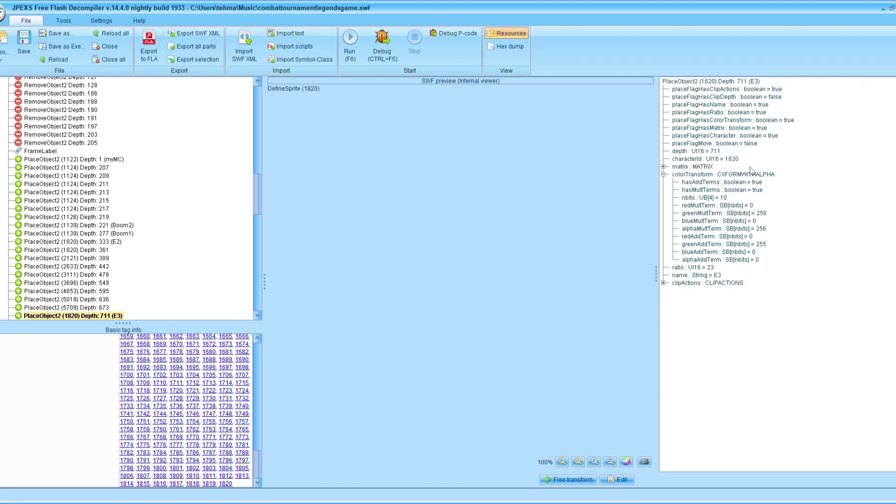
Expand E3 under frame 24 and view its onClipEvent(load) script
scroll(140, 215, down, 15)
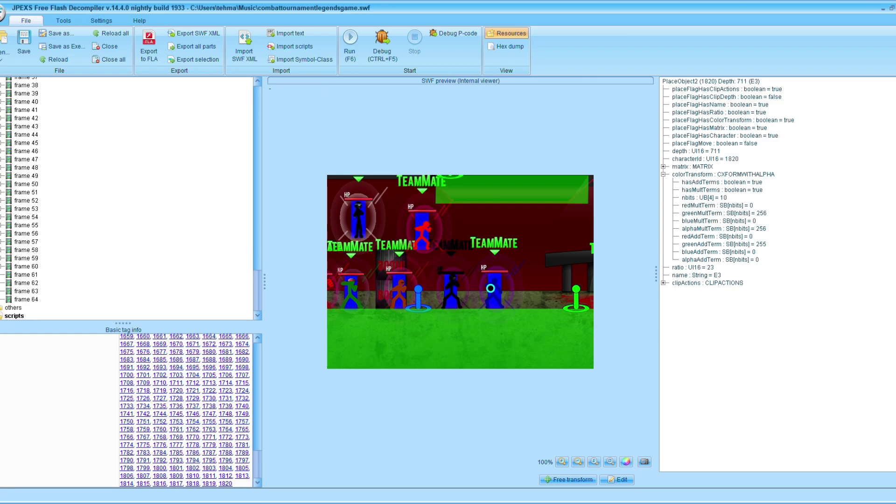
scroll(25, 277, up, 20)
scroll(3, 196, down, 20)
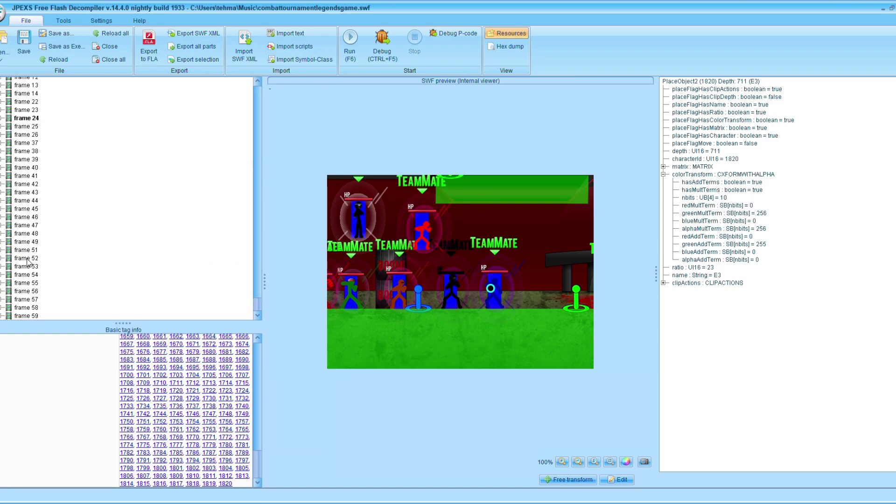
click(2, 238)
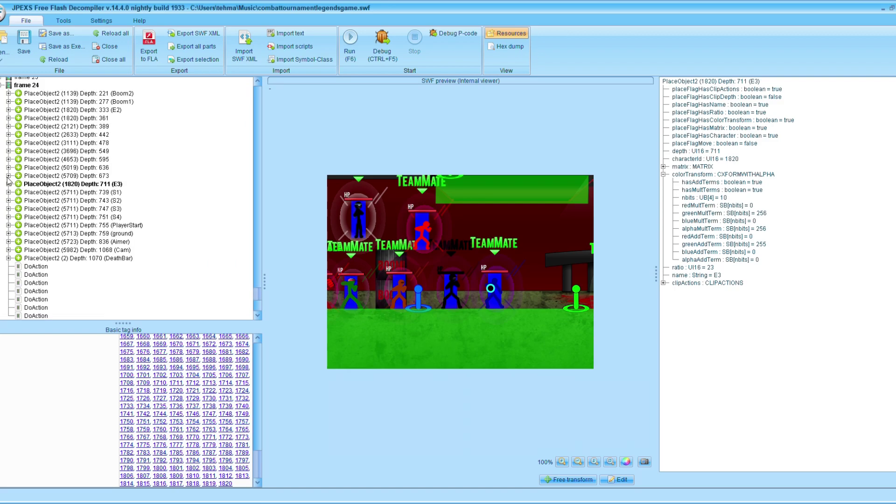
click(8, 184)
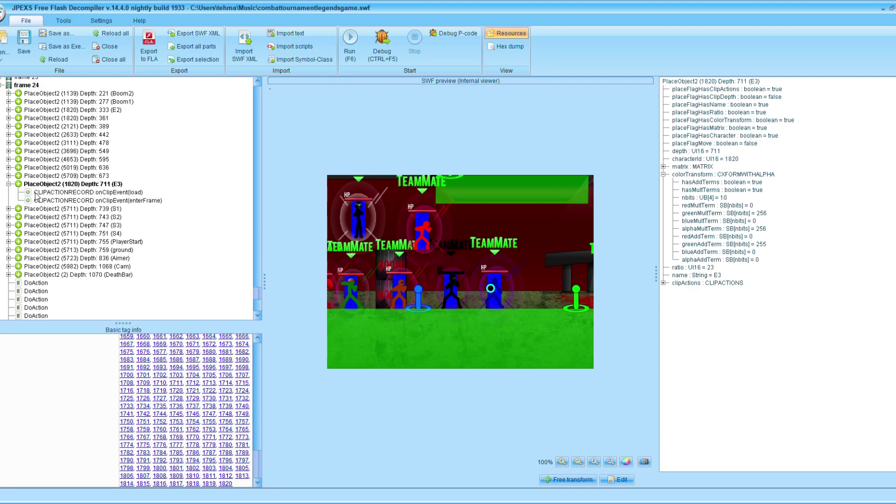
click(65, 193)
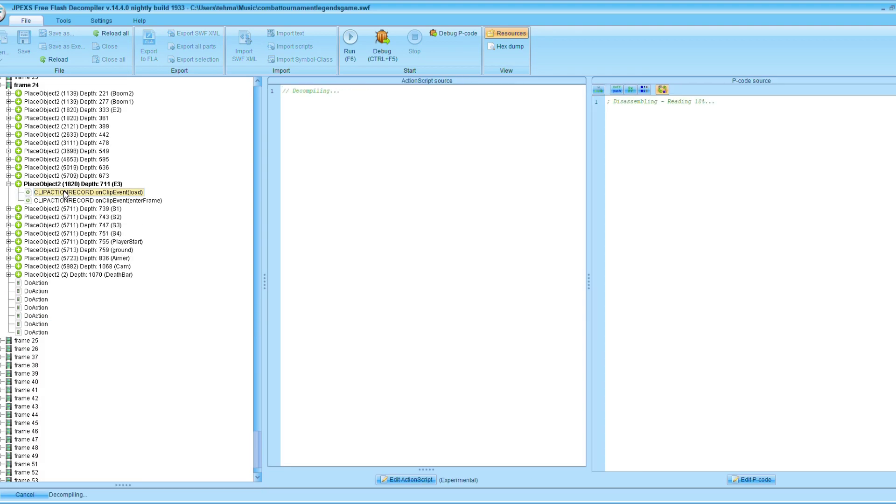
View E3's onClipEvent(enterFrame) script, then save the edited SWF
scroll(406, 205, down, 5)
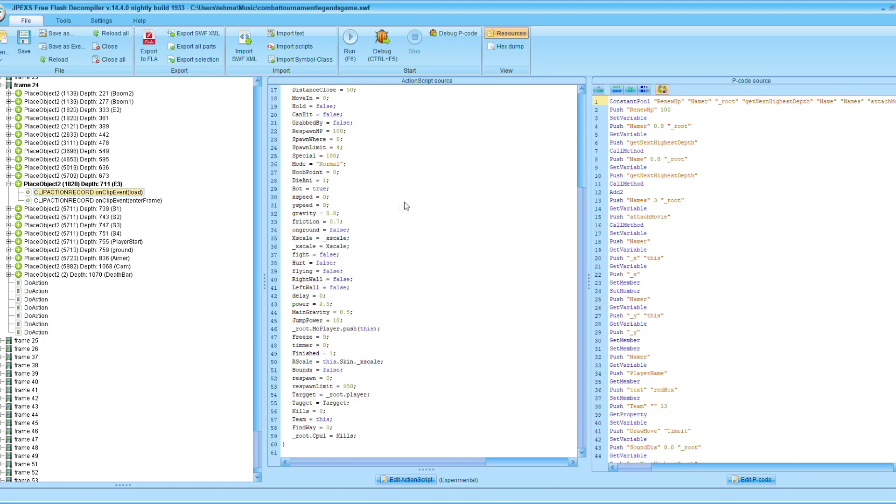
click(117, 201)
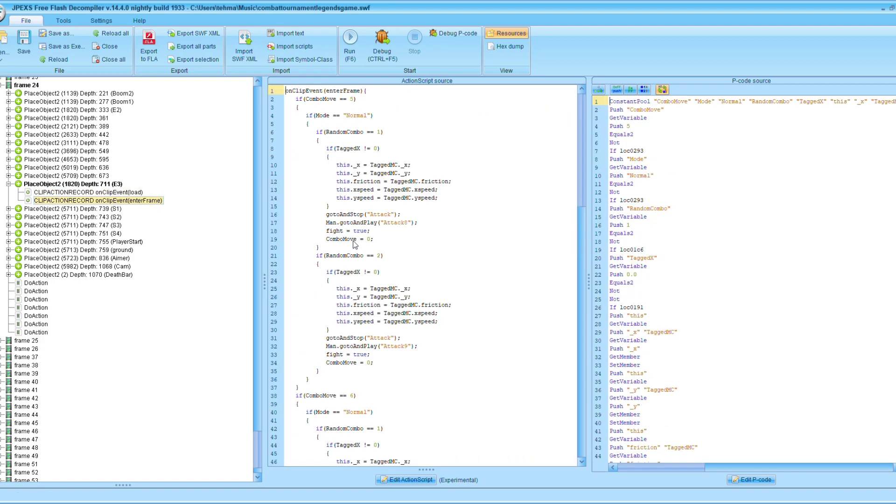
scroll(458, 267, down, 20)
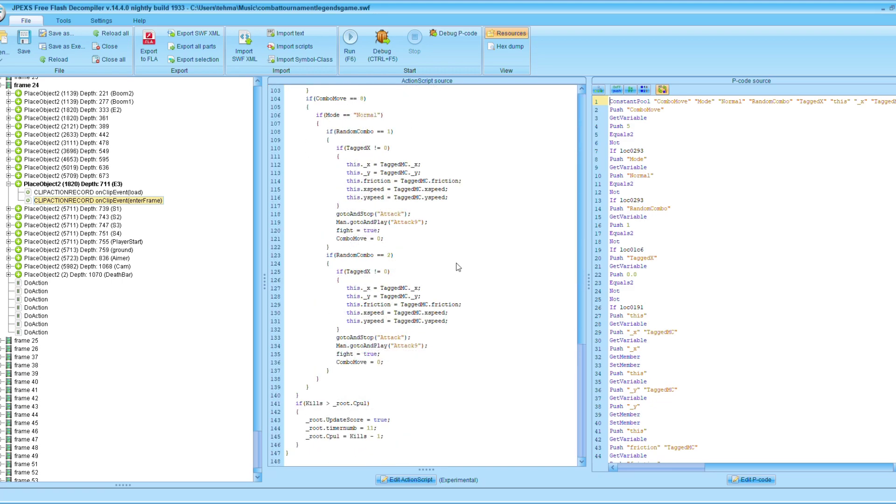
click(24, 44)
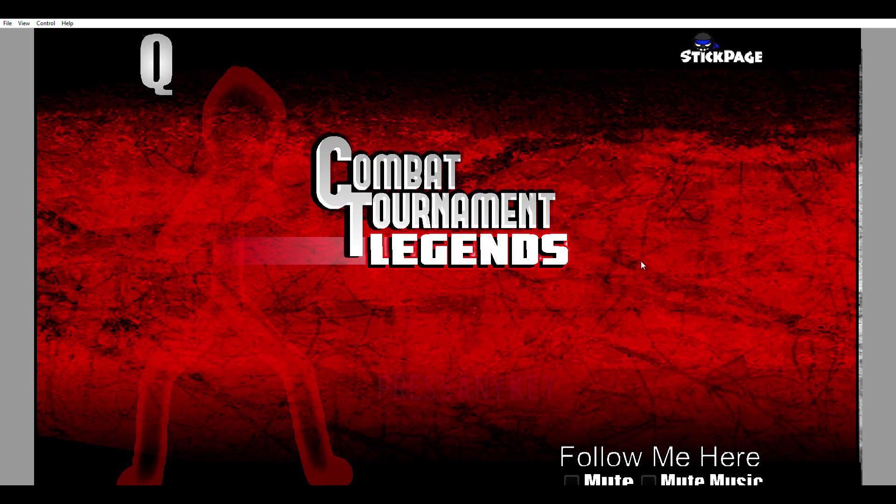
Go through the title, Story Mode, difficulty and fighter screens into the first battle
click(640, 262)
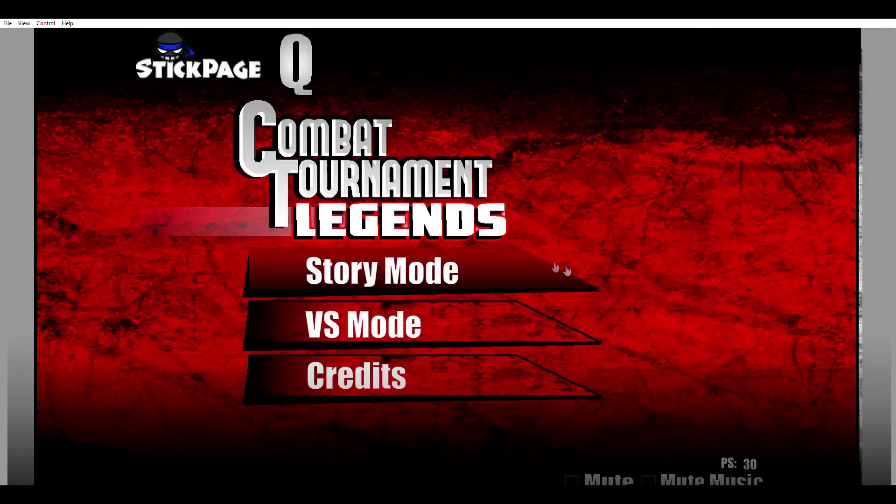
click(523, 256)
click(388, 303)
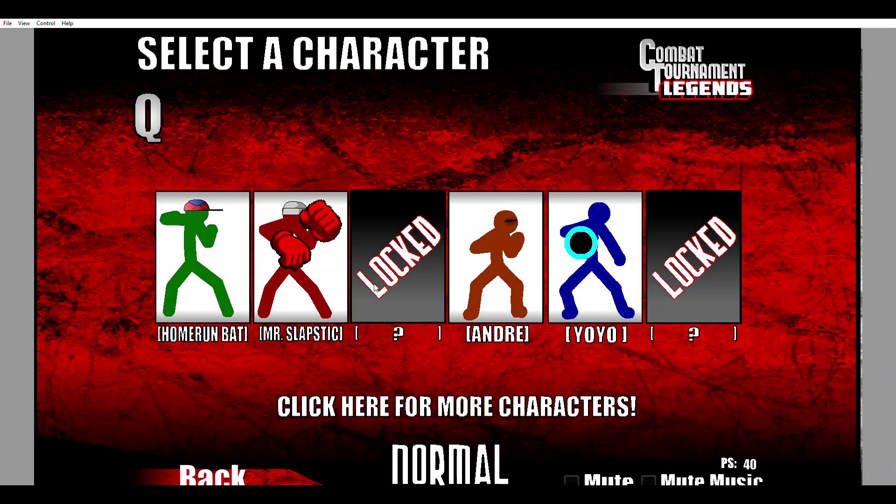
click(213, 270)
click(298, 156)
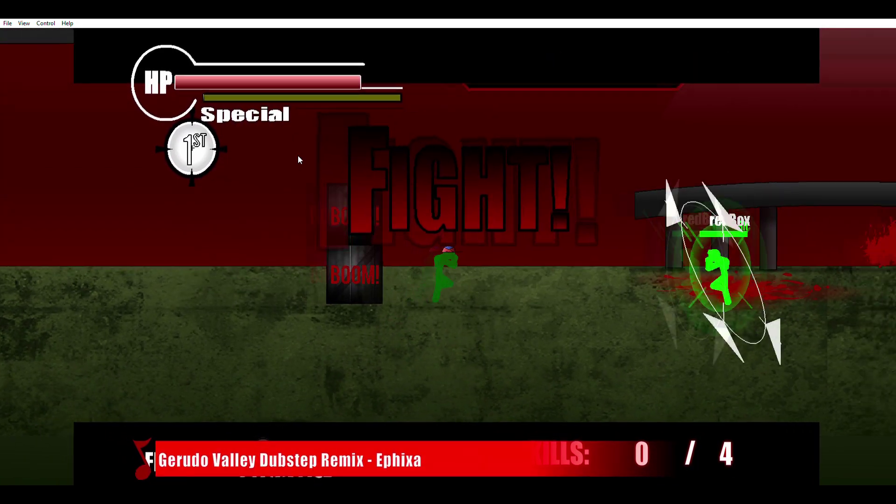
Move right with the arrow key and attack with A to fight the now-green redBox
key(Right)
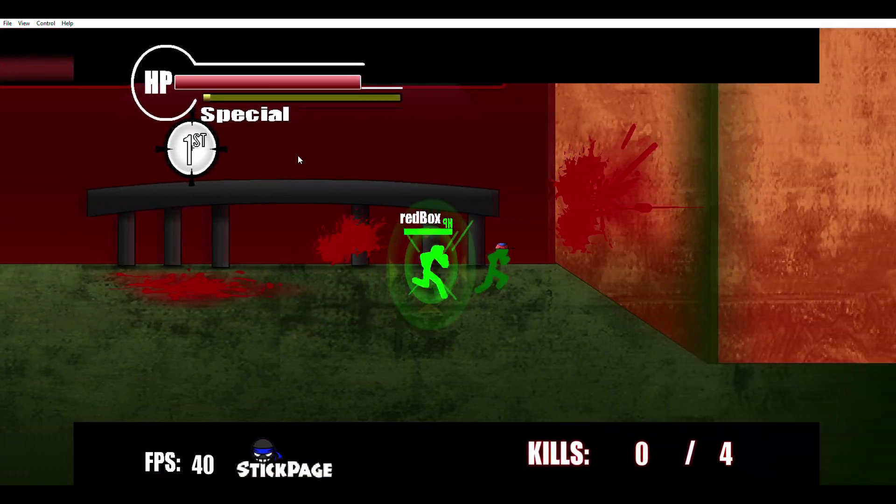
key(Right)
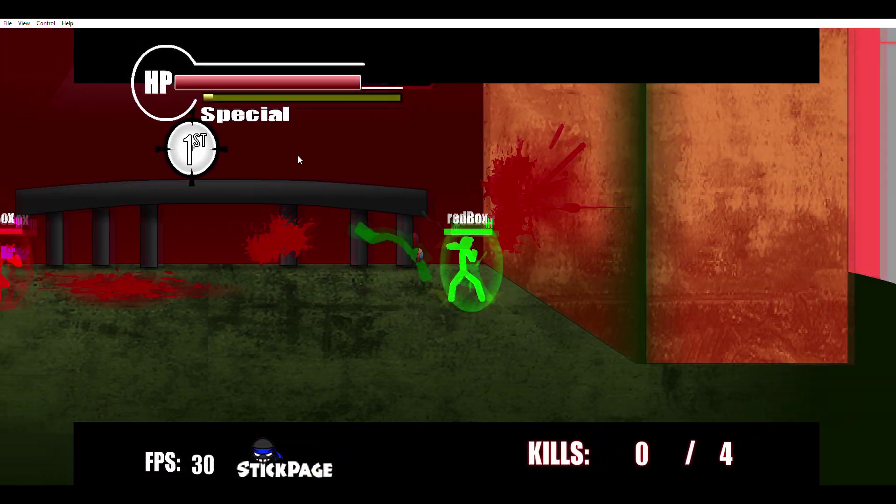
key(a)
key(a)
key(a)
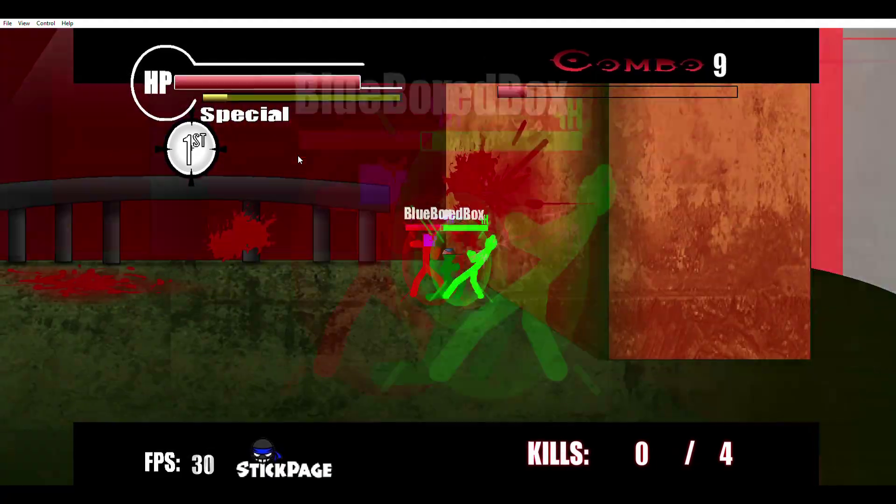
key(a)
key(a)
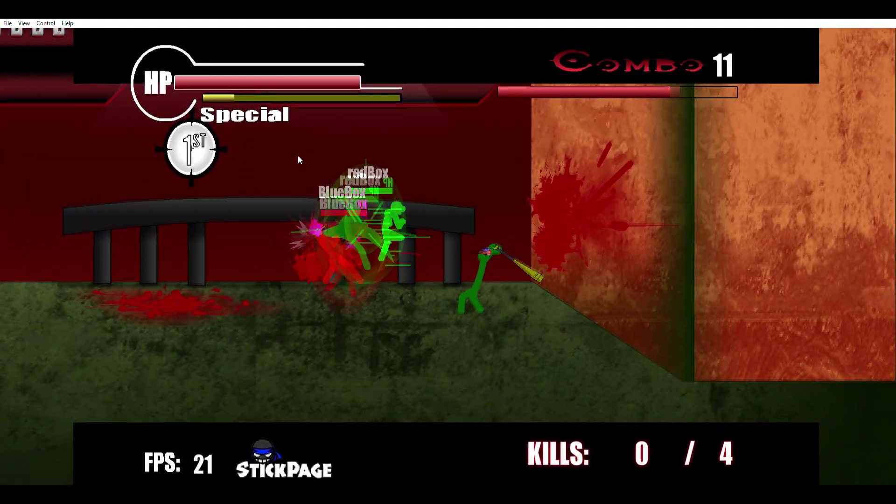
key(a)
key(a)
key(a)
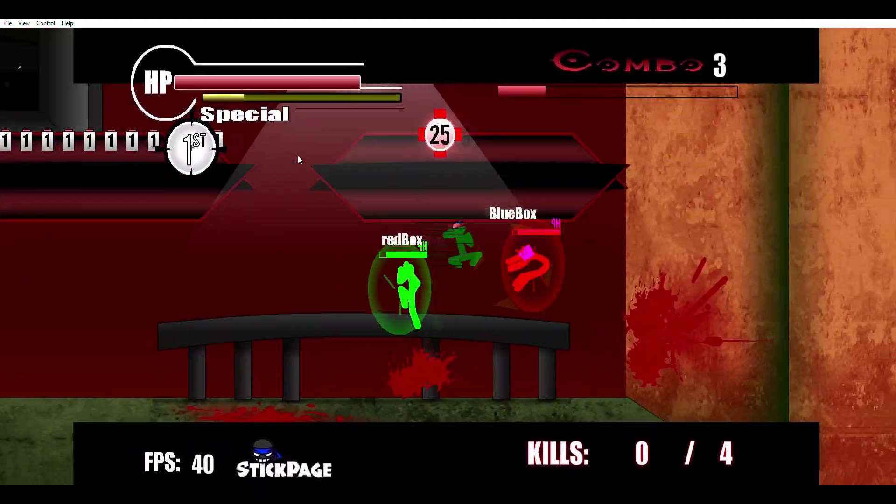
key(a)
key(a)
key(a)
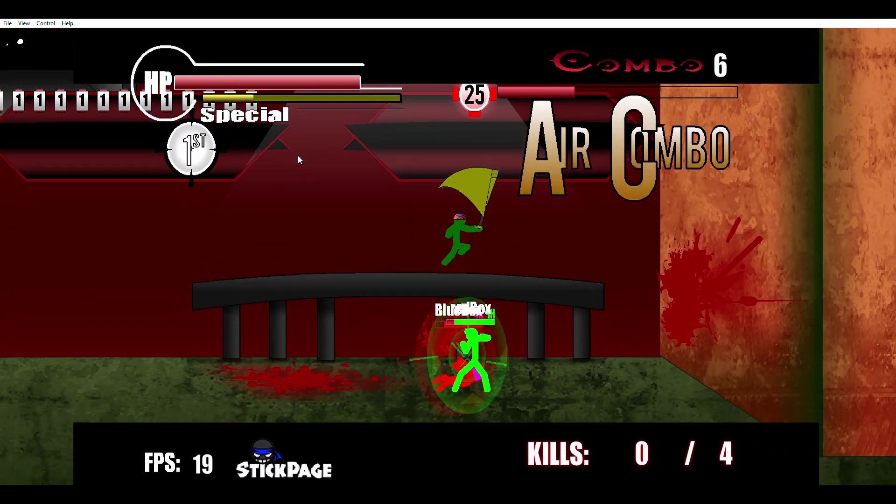
key(a)
key(a)
key(a)
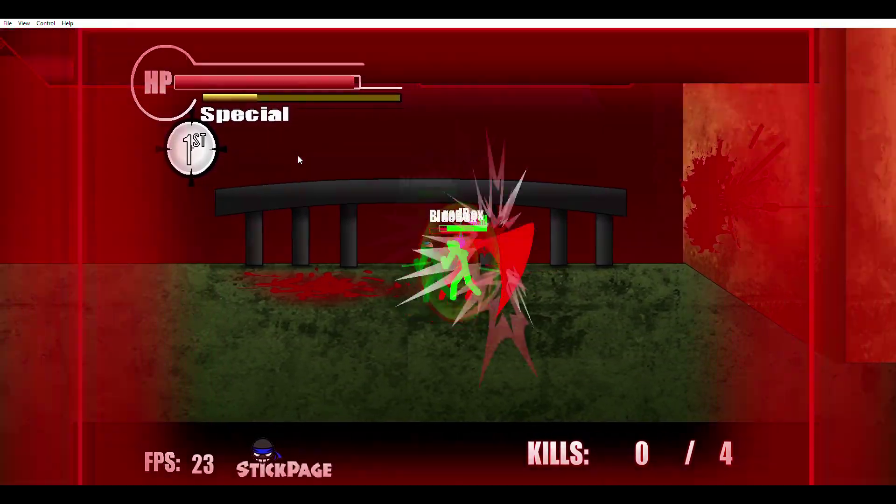
key(Right)
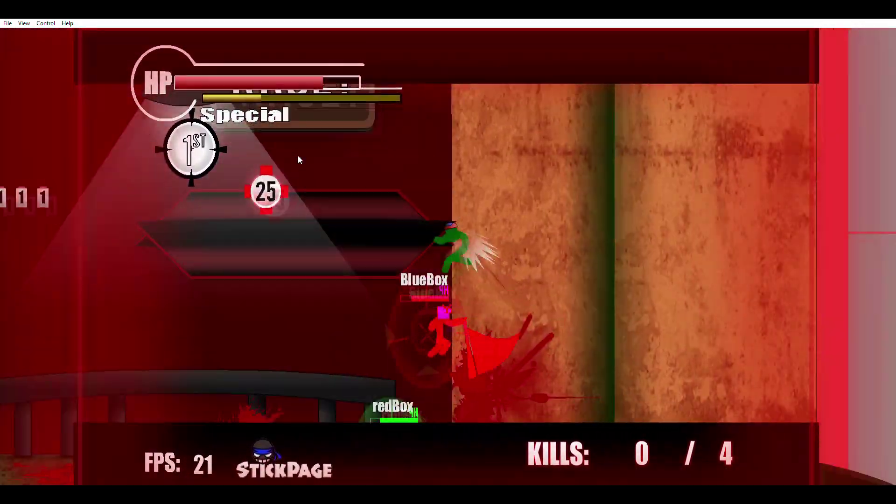